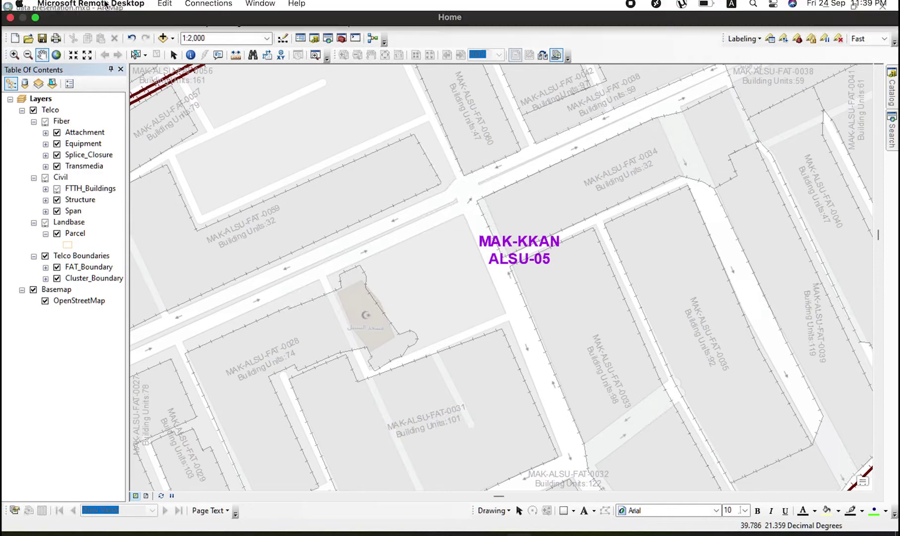
Zoom in on the buildings beside the road and turn off the OpenStreetMap basemap
left_click(14, 54)
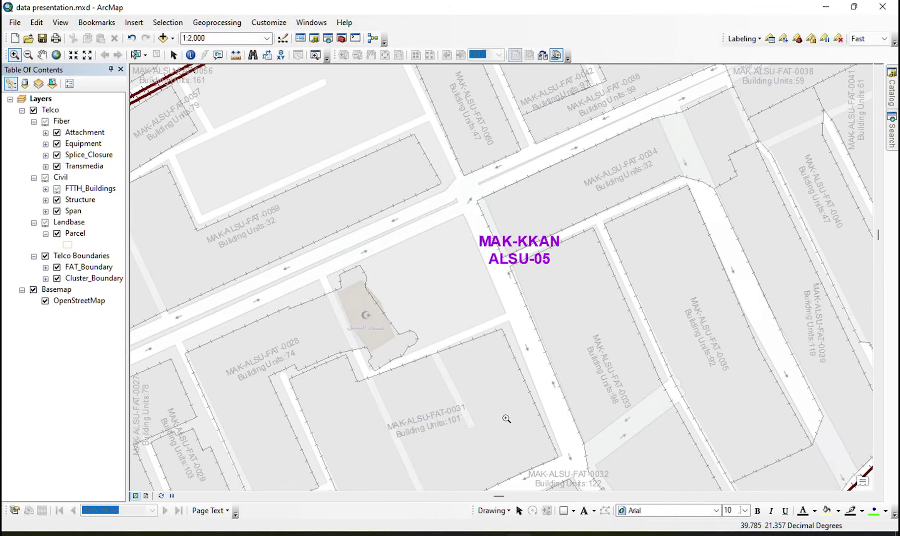
left_click_drag(556, 406, 699, 310)
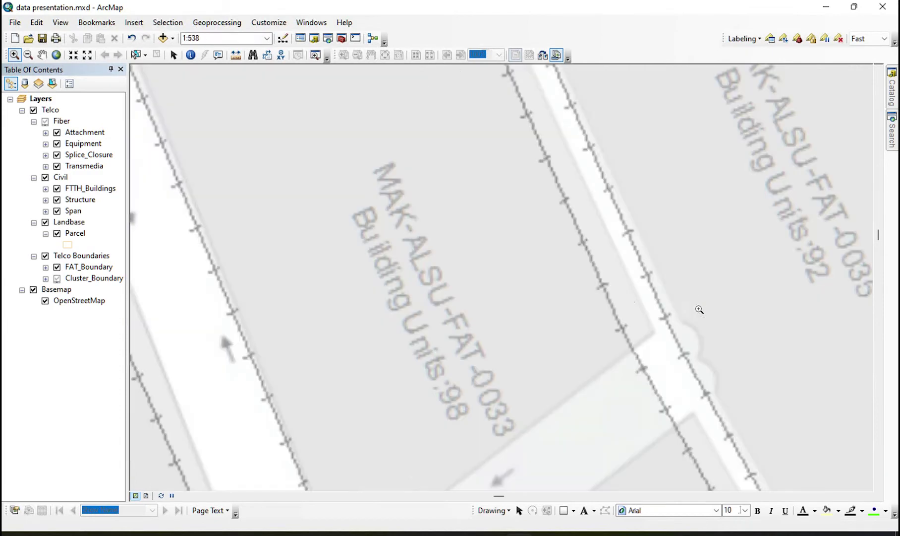
left_click(33, 290)
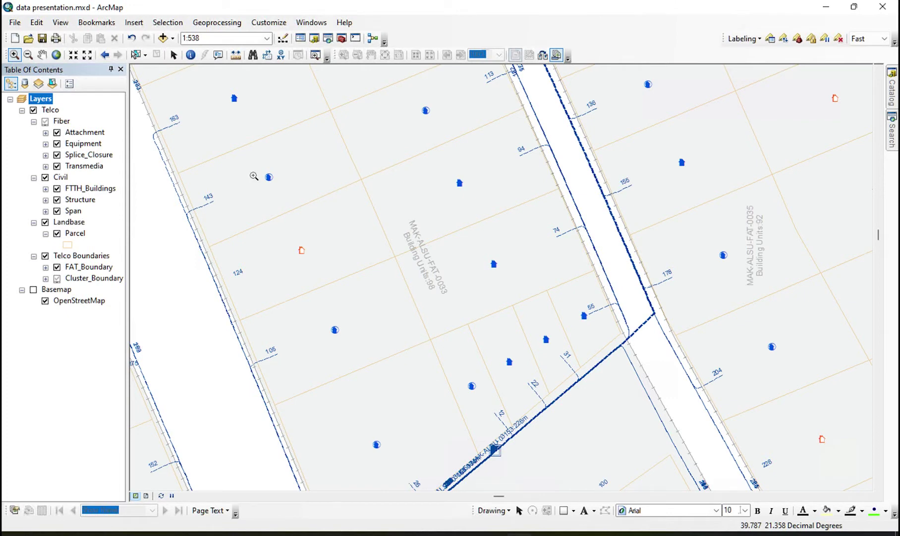
Select the Transmedia, Structure and Span layers and zoom out two steps
left_click(571, 354)
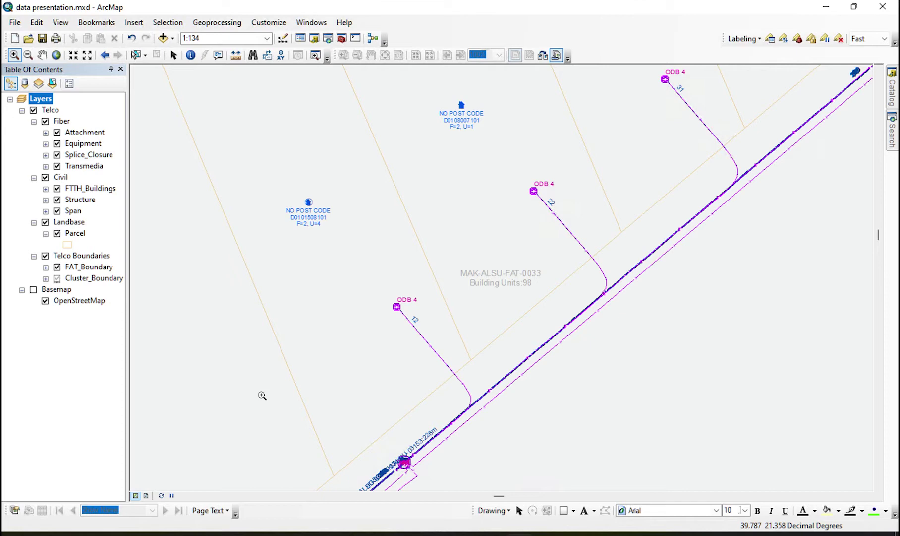
left_click(90, 155)
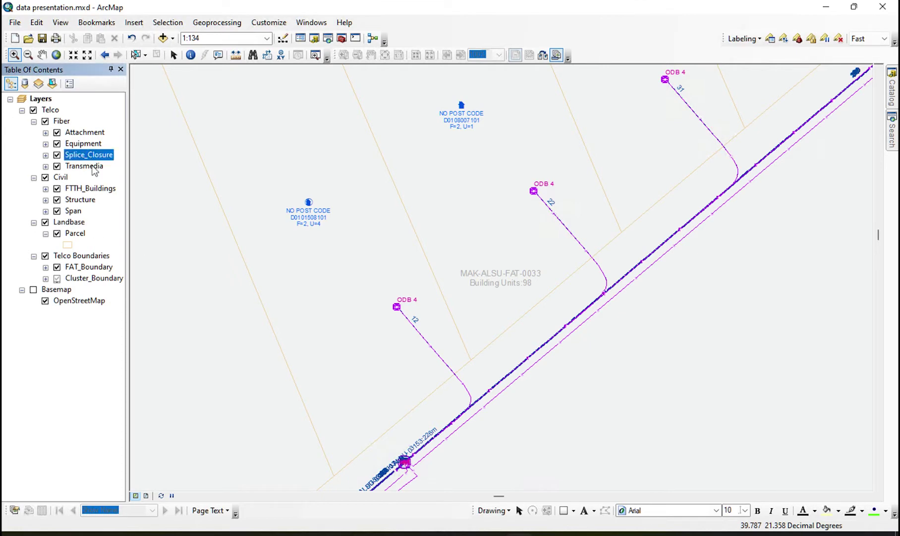
left_click(82, 200)
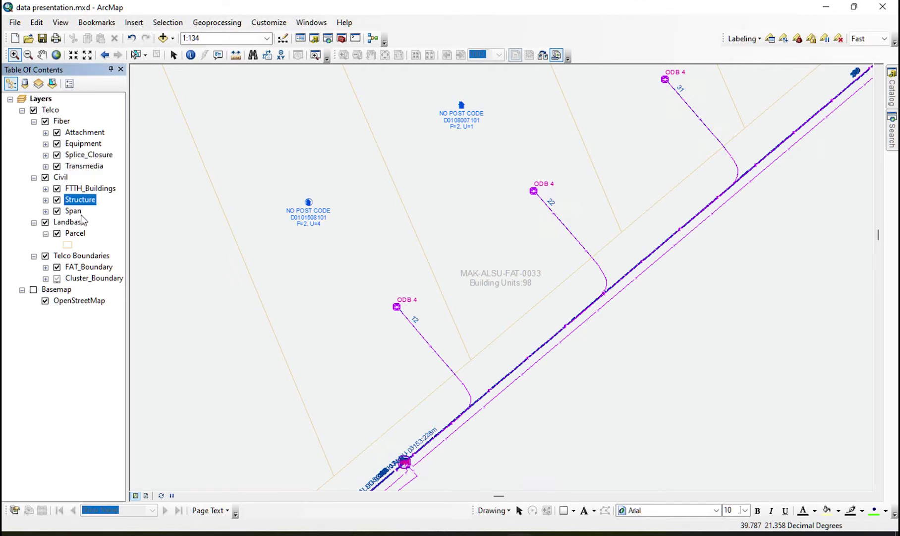
left_click(77, 210)
left_click(80, 59)
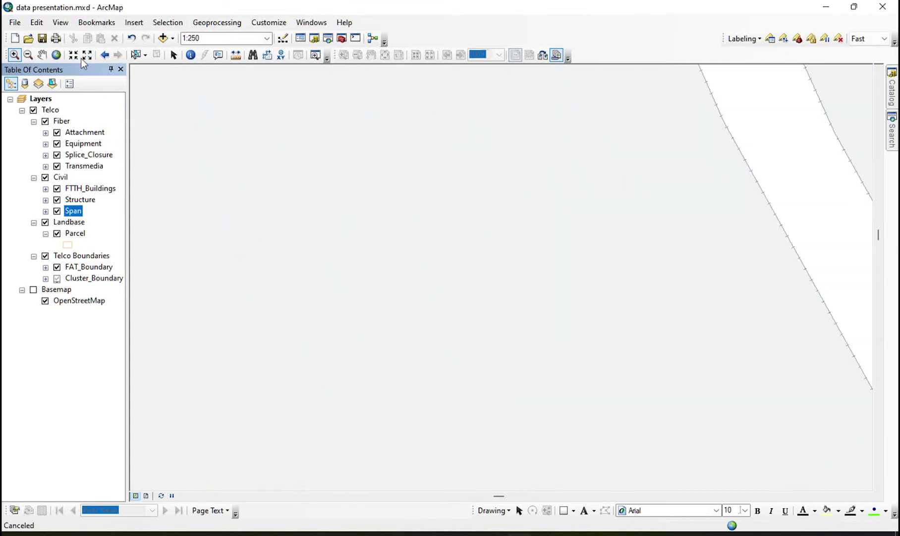
left_click(81, 57)
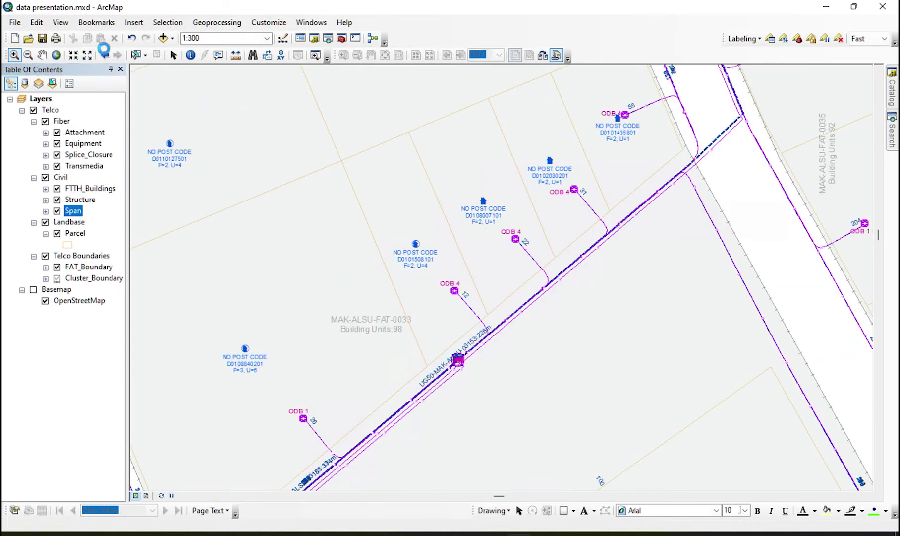
Pan the map along the road to the FAT-0033 area
left_click(43, 55)
left_click_drag(524, 162, 511, 276)
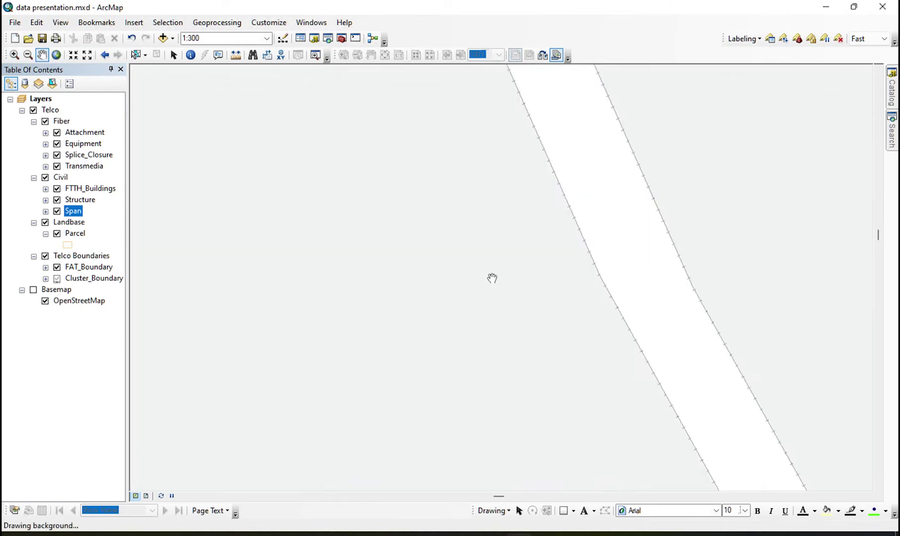
left_click_drag(593, 321, 549, 411)
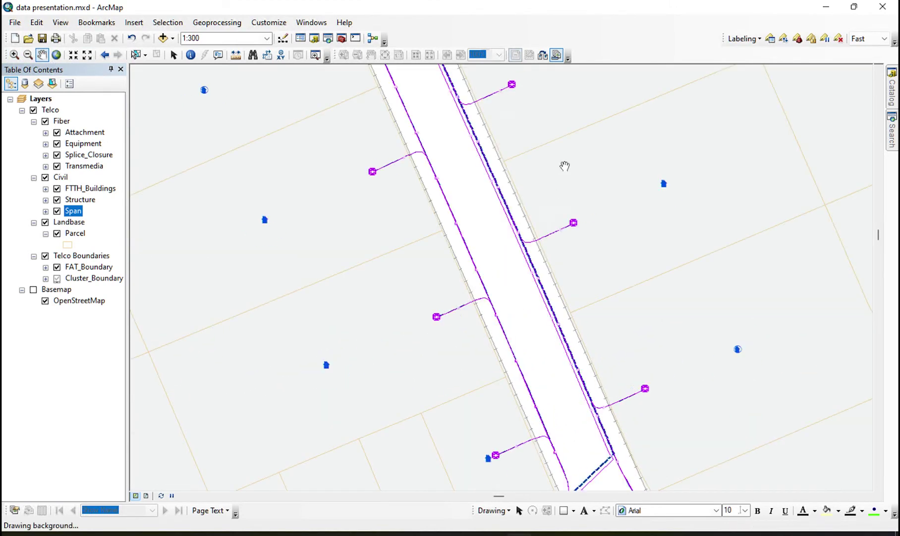
left_click_drag(602, 284, 633, 451)
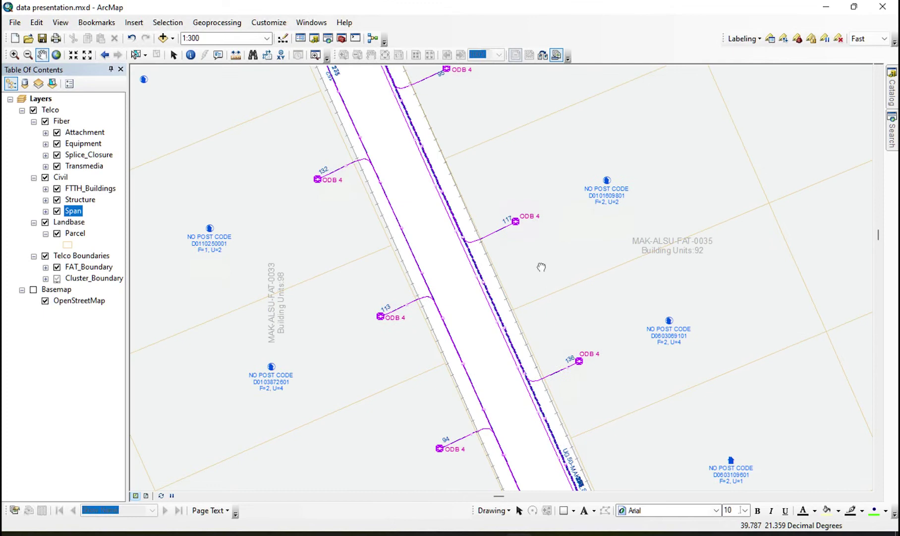
left_click_drag(542, 265, 667, 485)
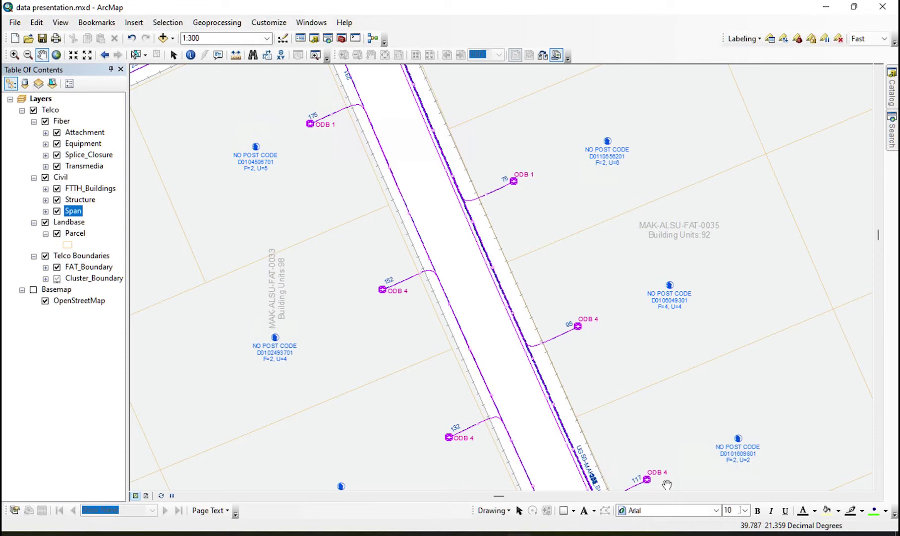
left_click_drag(667, 484, 653, 176)
left_click_drag(551, 341, 517, 183)
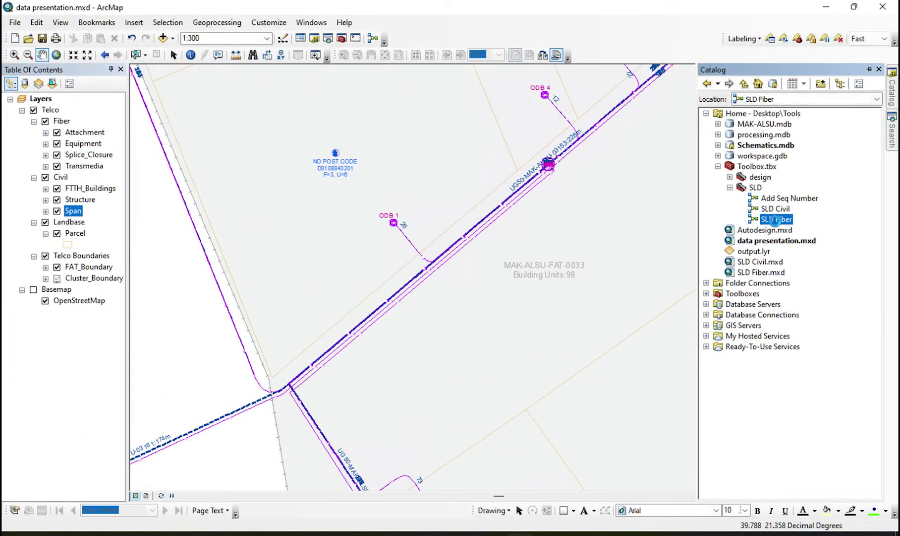
Run SLD Fiber with its default Schematics.mdb, fiber, building and cluster inputs
double_click(776, 220)
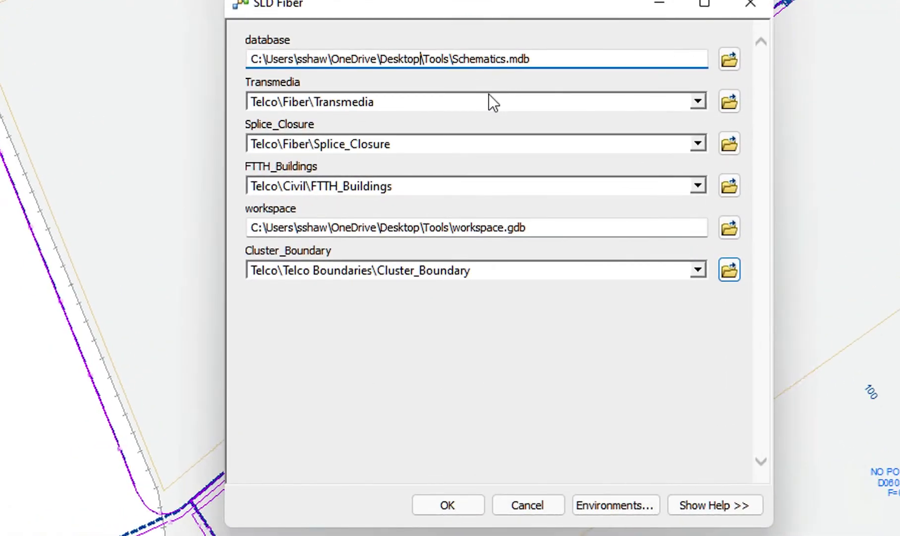
left_click(450, 384)
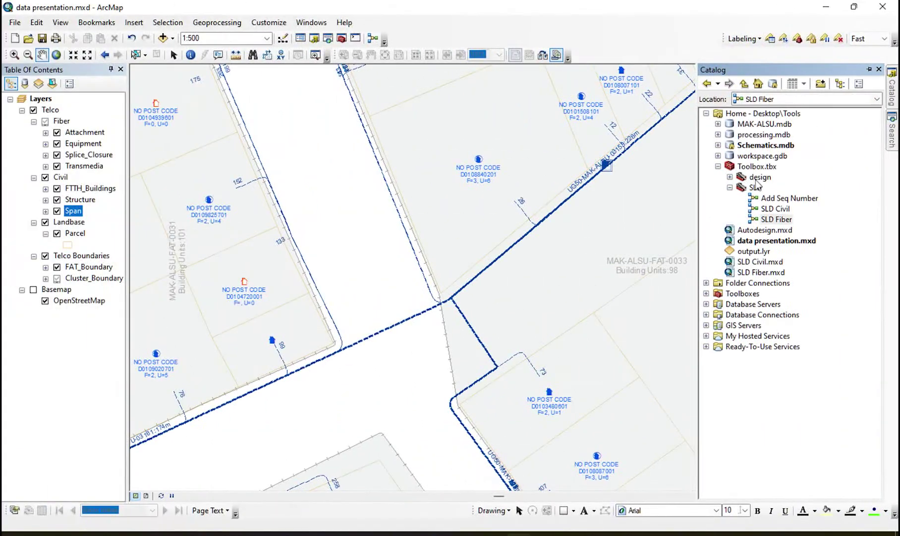
Add the SLD_Lines and SLD_Nodes feature classes from Schematics.mdb to the map
left_click(758, 156)
double_click(763, 145)
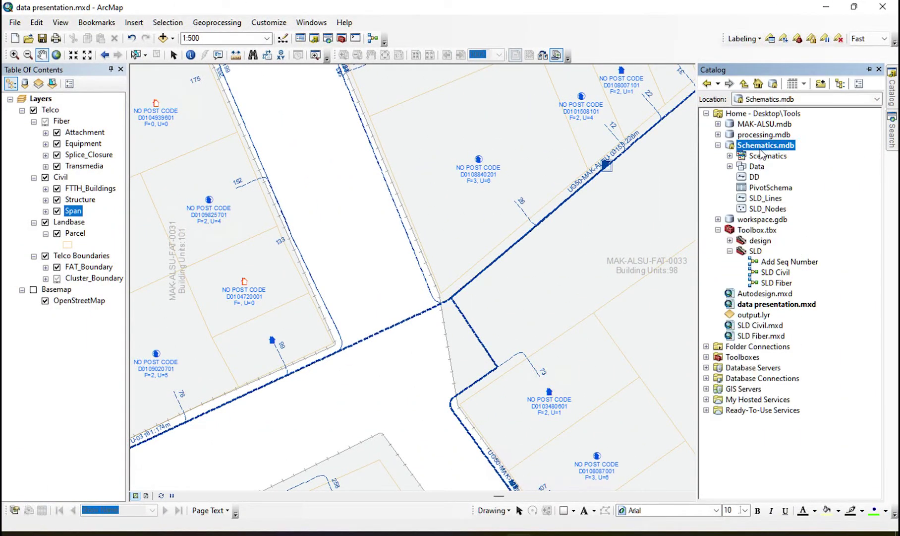
right_click(777, 153)
left_click(768, 198)
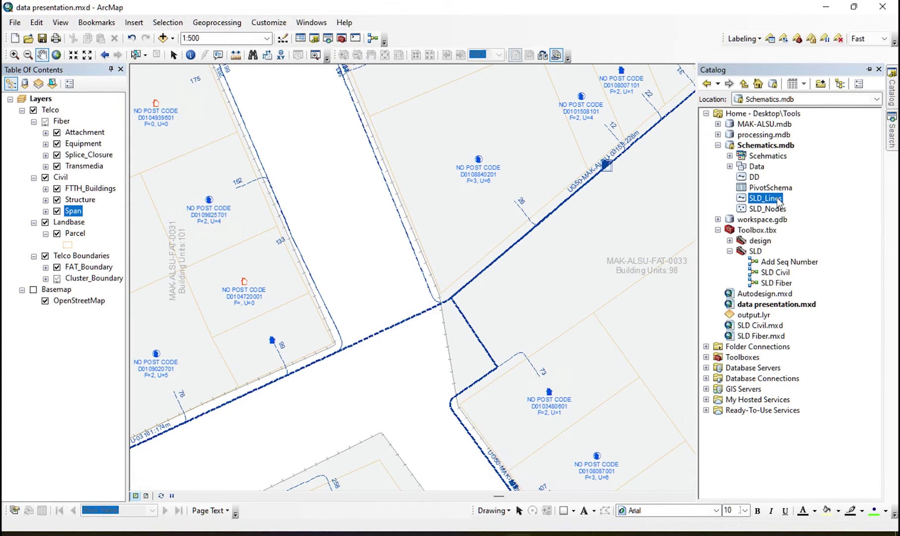
left_click_drag(767, 199, 556, 244)
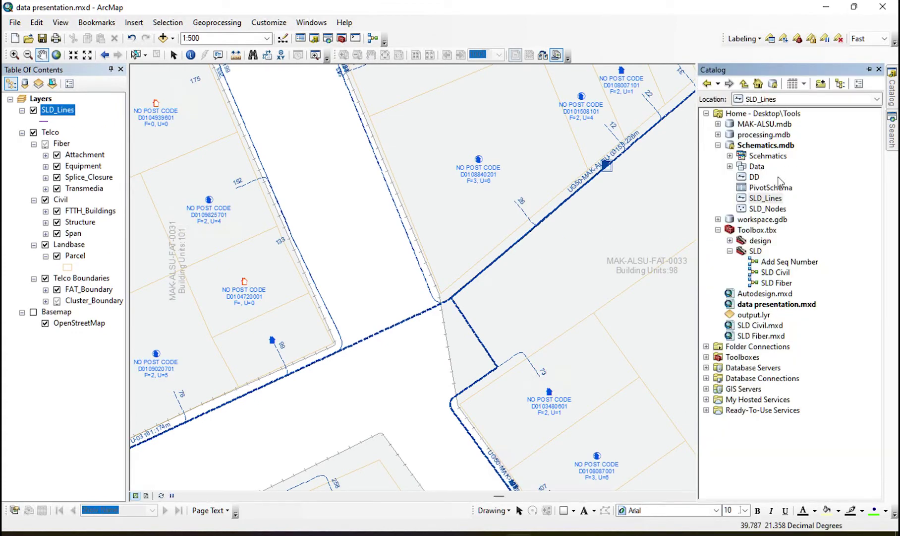
left_click(768, 209)
left_click_drag(768, 210, 211, 144)
Zoom to the SLD_Lines layer and open the SLD Fiber.mxd map document
right_click(57, 132)
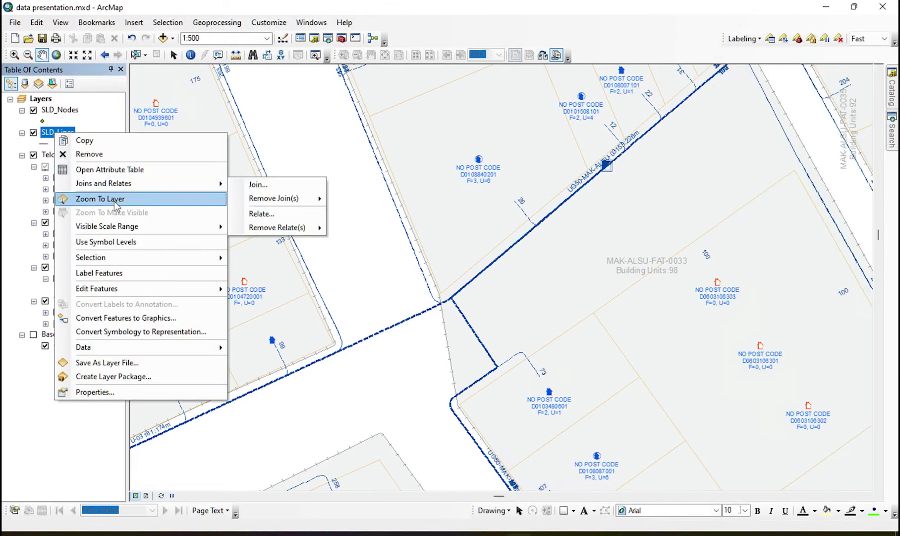
left_click(94, 199)
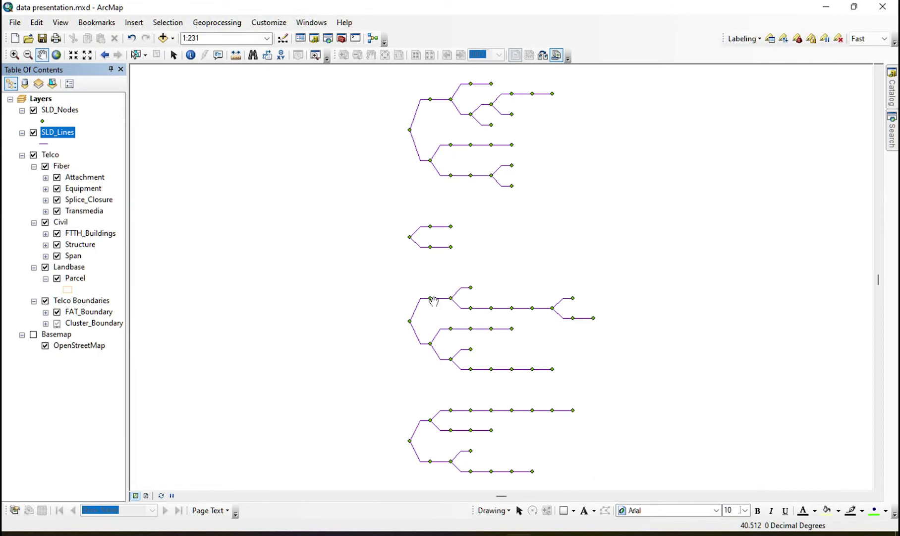
left_click(894, 107)
double_click(761, 335)
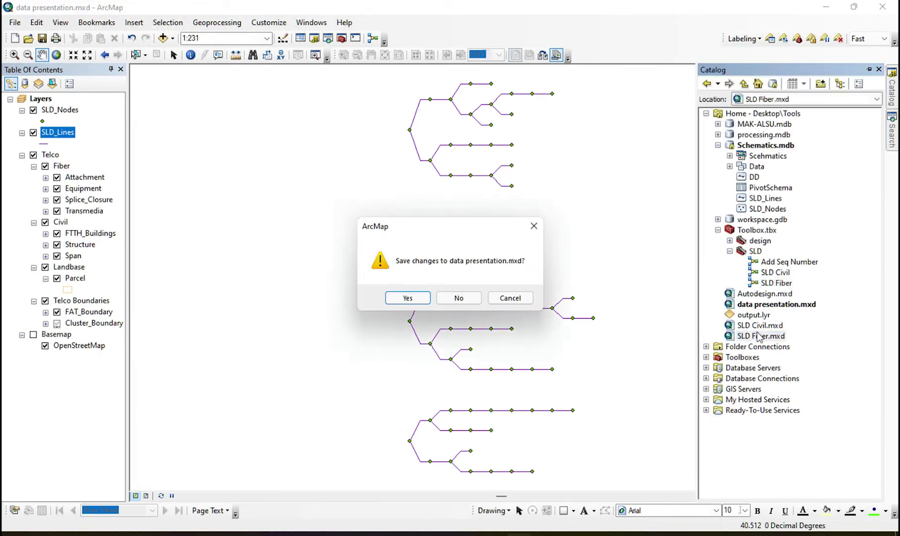
left_click(457, 298)
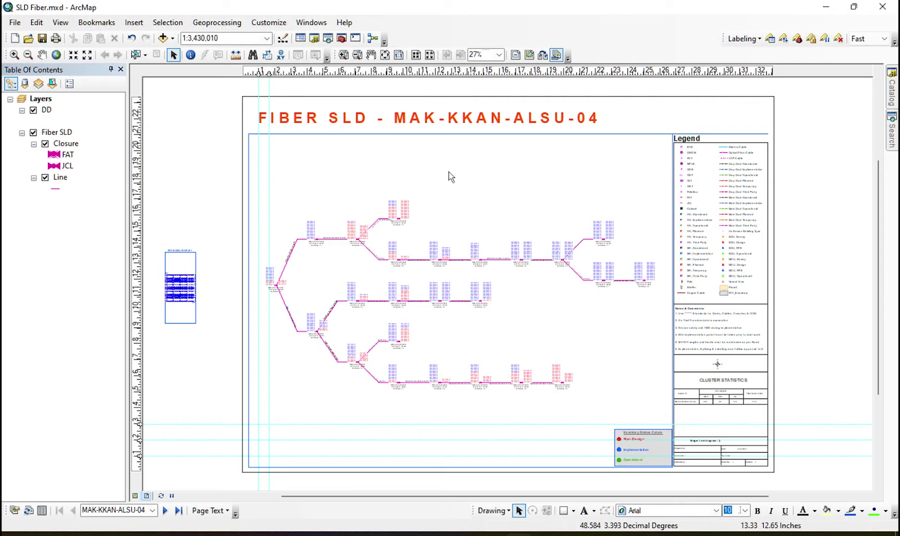
left_click(344, 56)
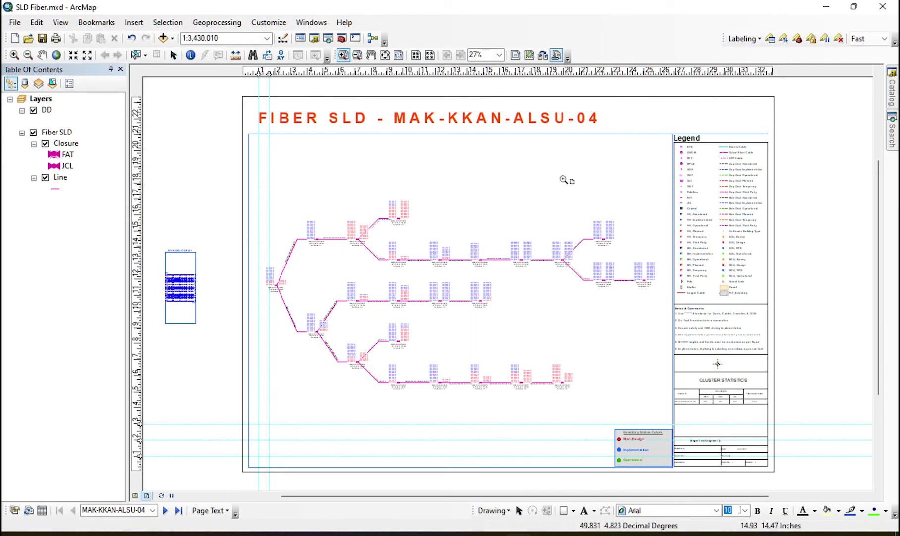
left_click_drag(252, 426, 665, 185)
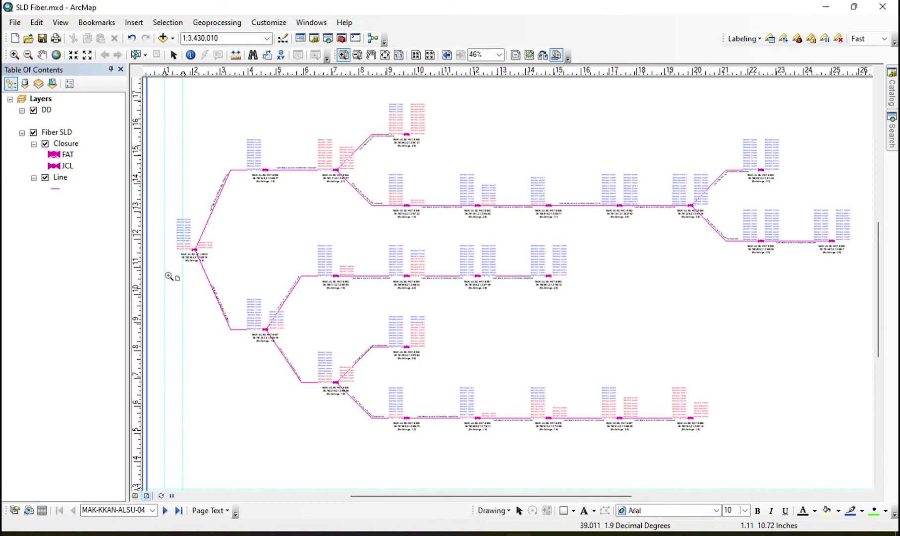
left_click_drag(167, 275, 382, 123)
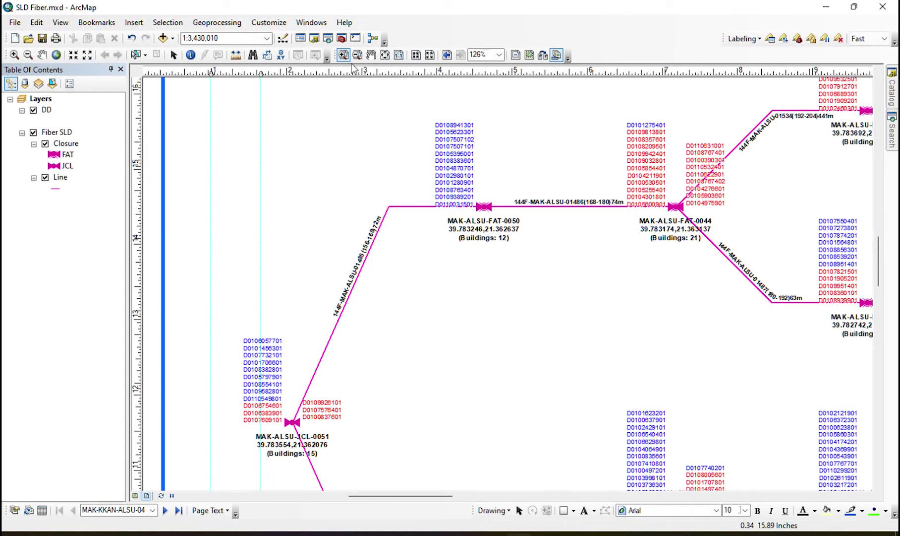
Run SLD Civil from Toolbox.tbx > SLD with its Span, Structure, building and cluster inputs
left_click(447, 55)
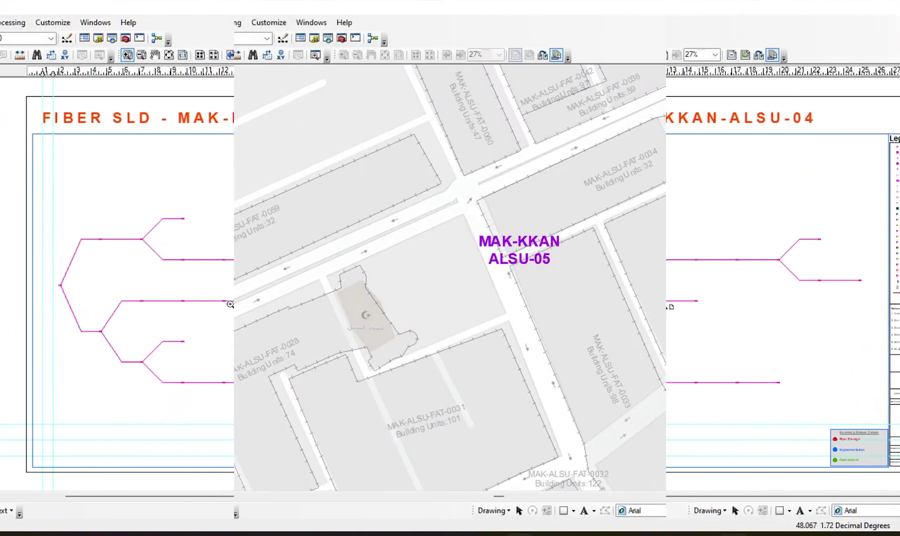
left_click(892, 88)
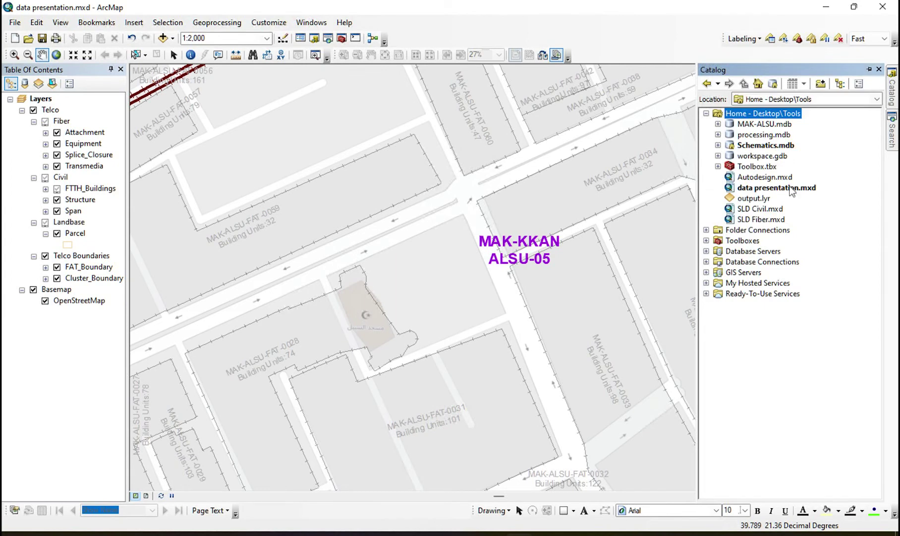
double_click(758, 166)
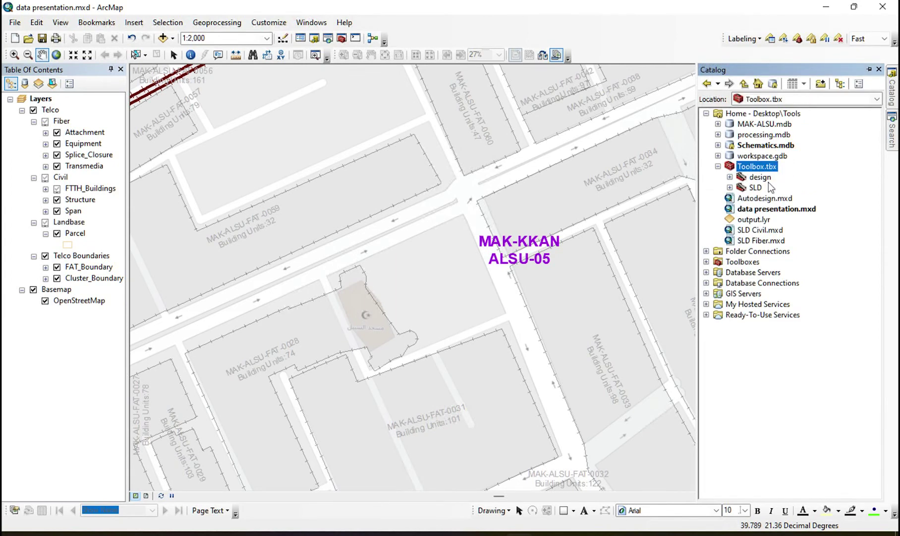
double_click(757, 187)
double_click(779, 209)
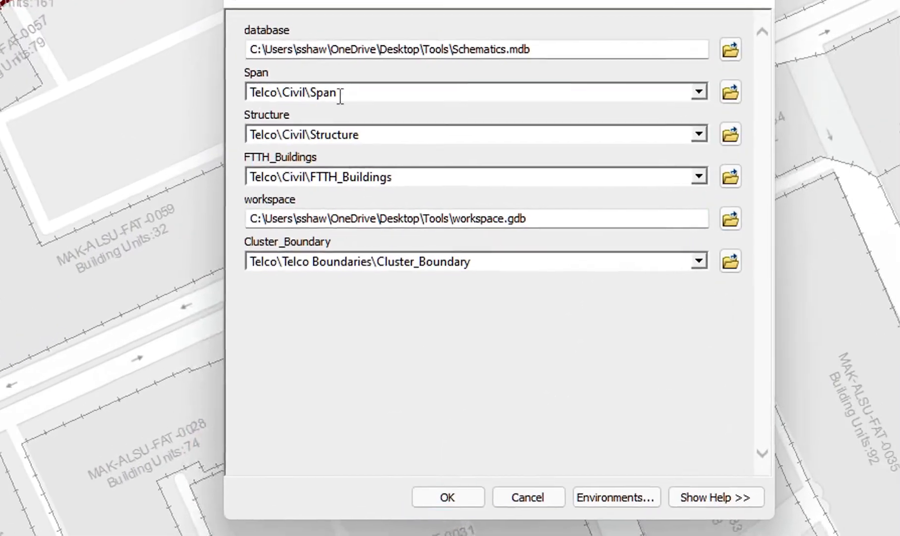
left_click(447, 496)
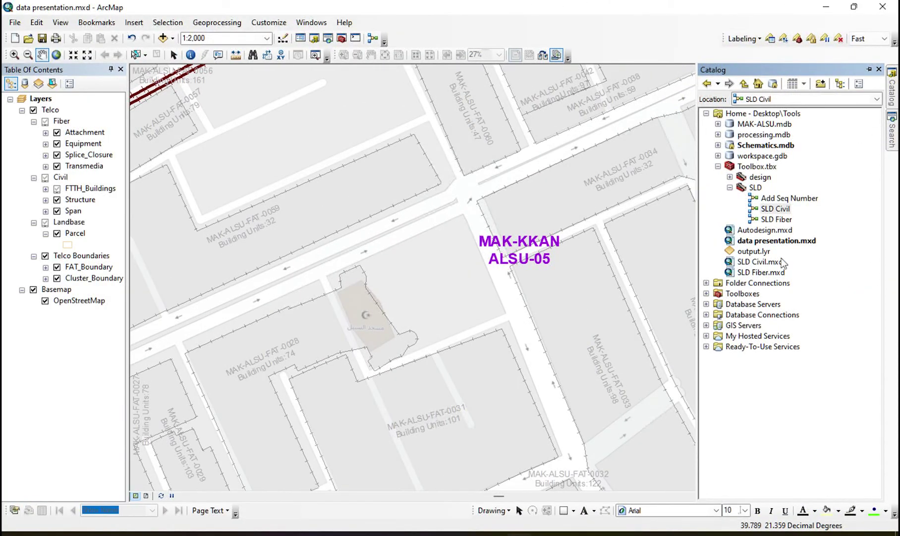
Add SLD_Lines and SLD_Nodes to the map and pan the civil schematic into view
double_click(766, 144)
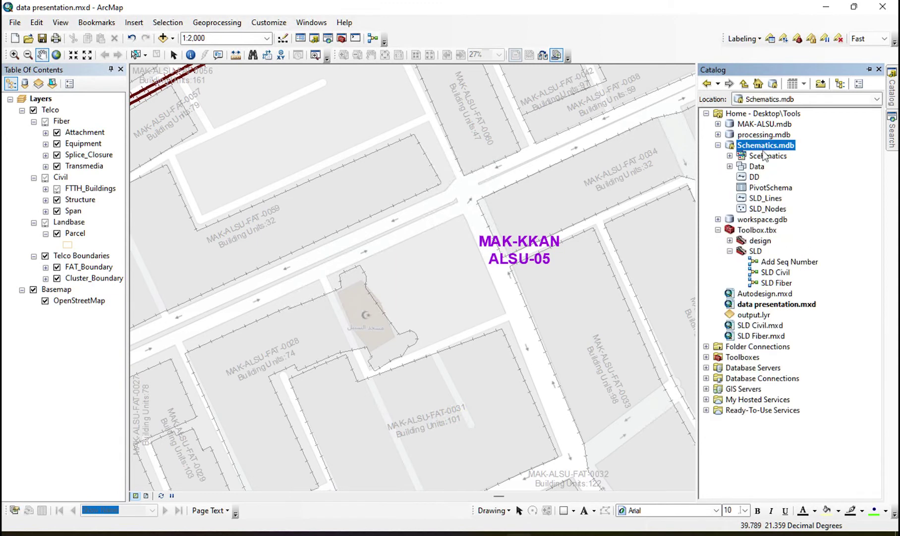
left_click_drag(762, 199, 860, 476)
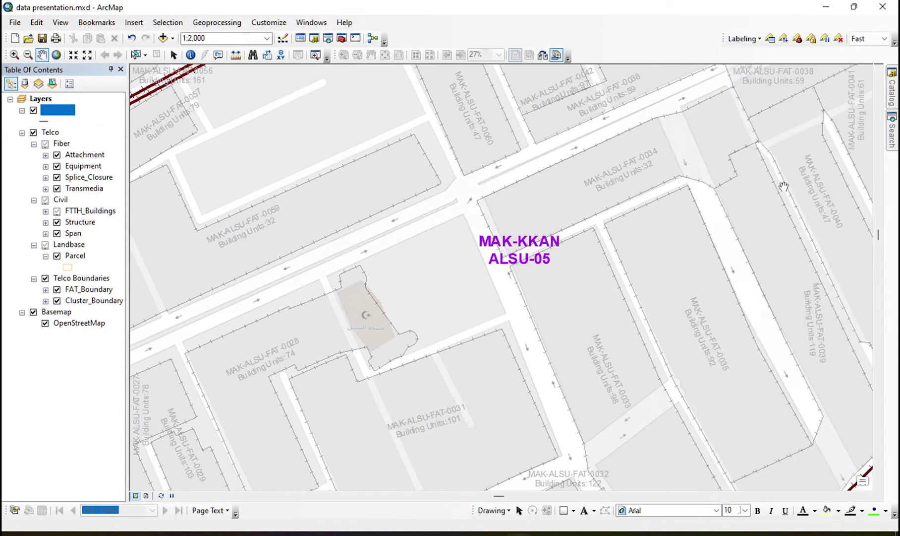
left_click_drag(768, 208, 505, 180)
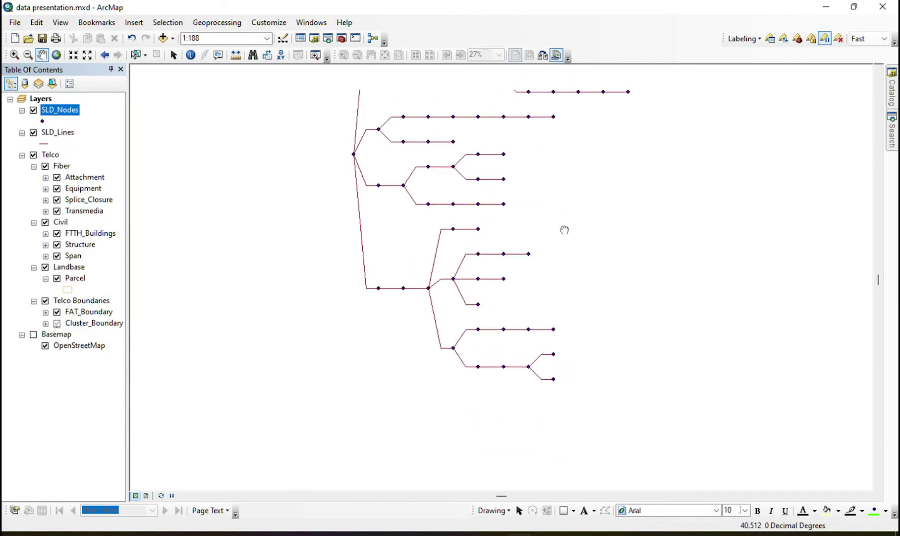
left_click_drag(584, 157, 534, 165)
Identify an SLD_Lines span and an SLD_Nodes handhole
left_click(190, 55)
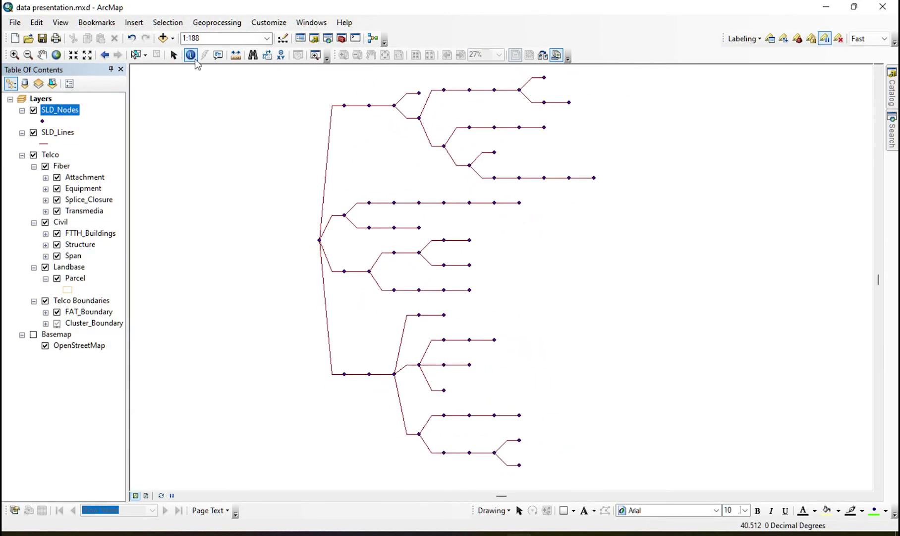
left_click(407, 114)
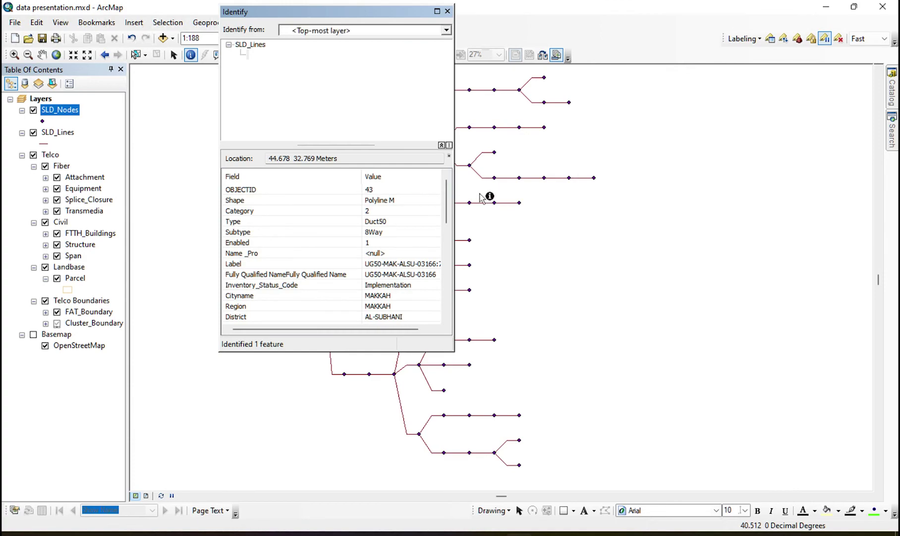
left_click_drag(451, 307, 458, 472)
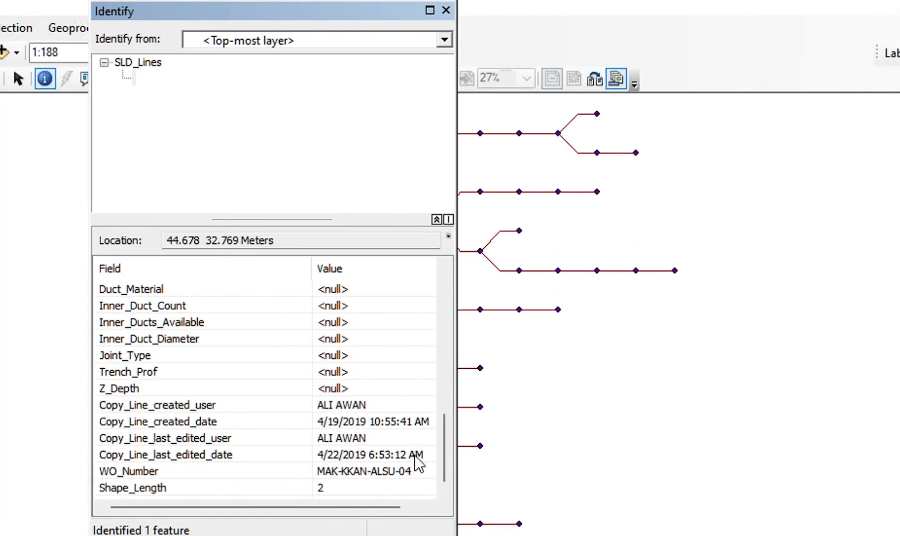
left_click(446, 10)
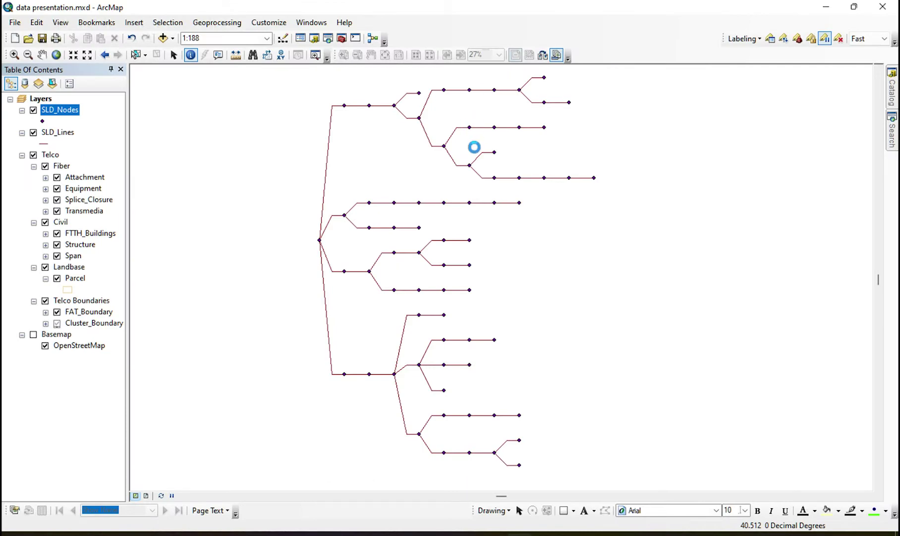
left_click(469, 127)
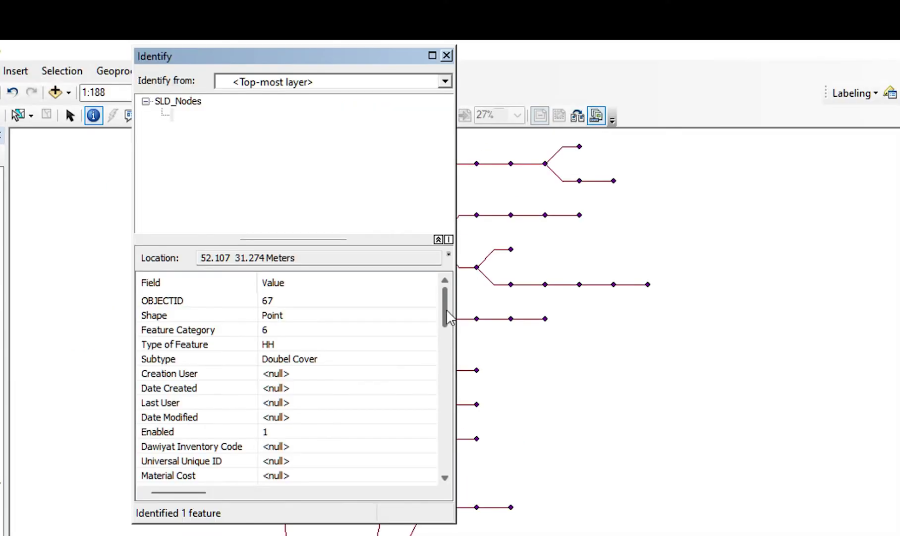
left_click(448, 11)
left_click(892, 91)
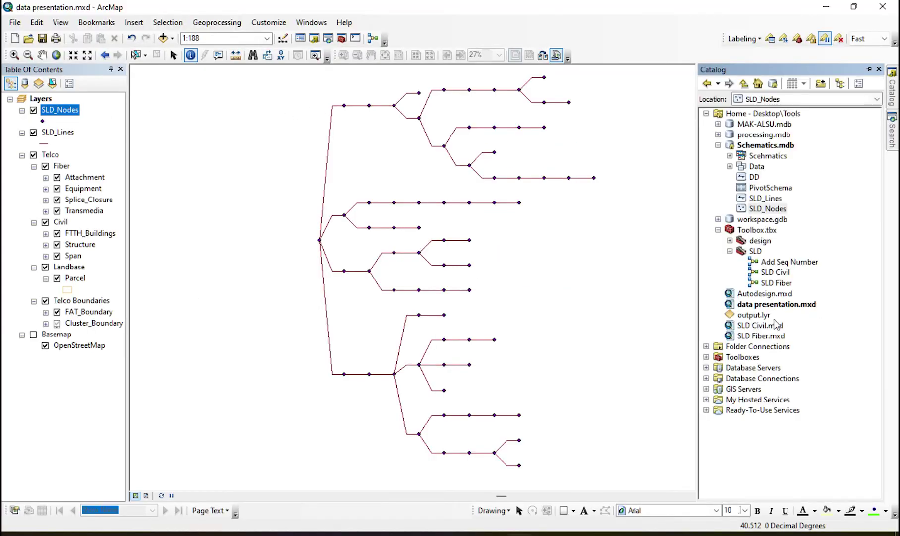
Open SLD Civil.mxd without saving, go to page MAK-KKAN-ALSU-05, and zoom into its left side
double_click(760, 325)
left_click(459, 298)
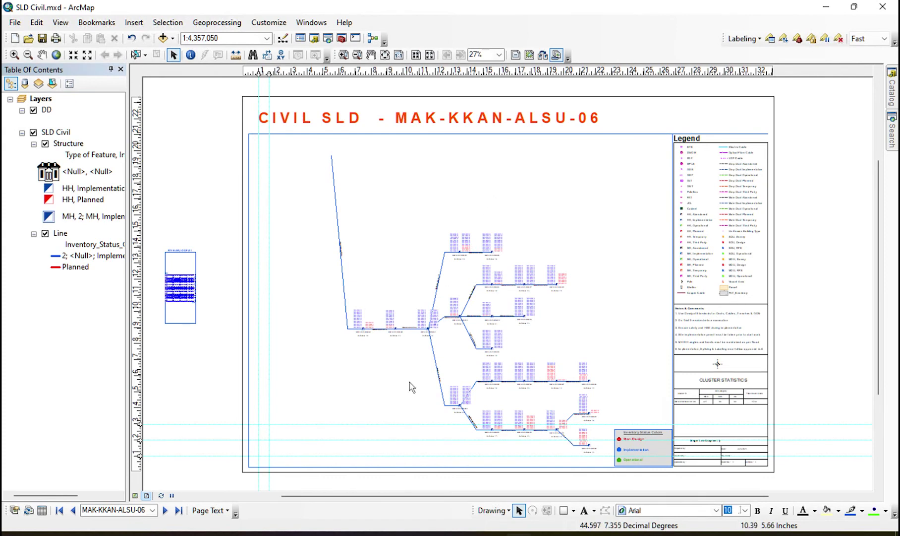
left_click(165, 510)
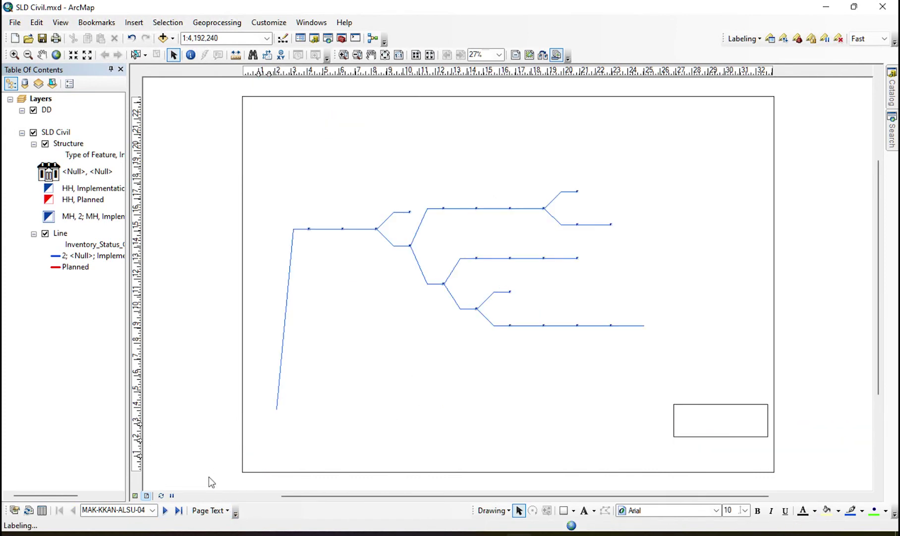
left_click(165, 509)
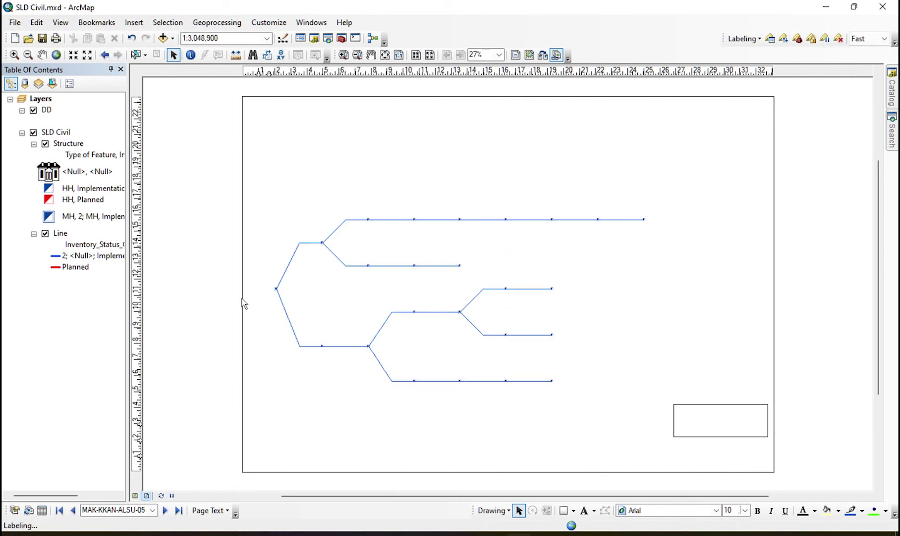
left_click(343, 56)
left_click_drag(260, 310, 415, 170)
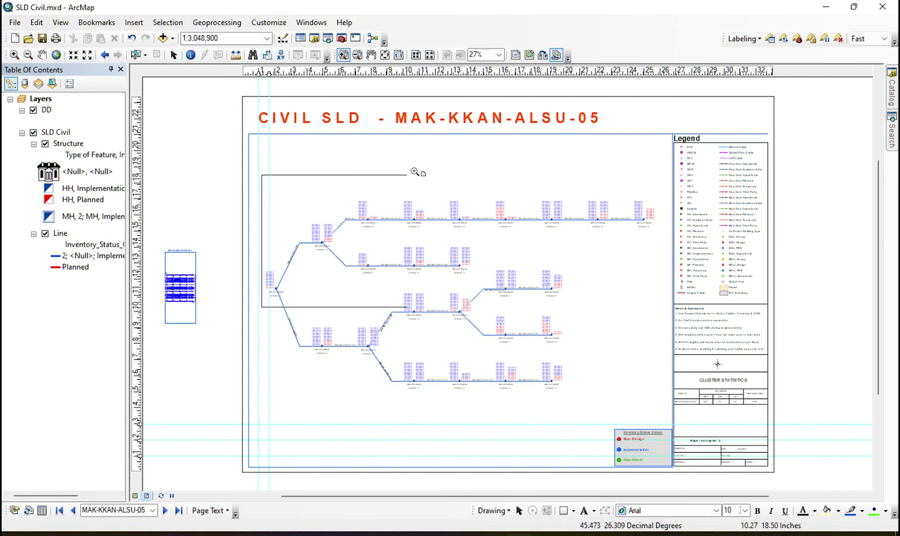